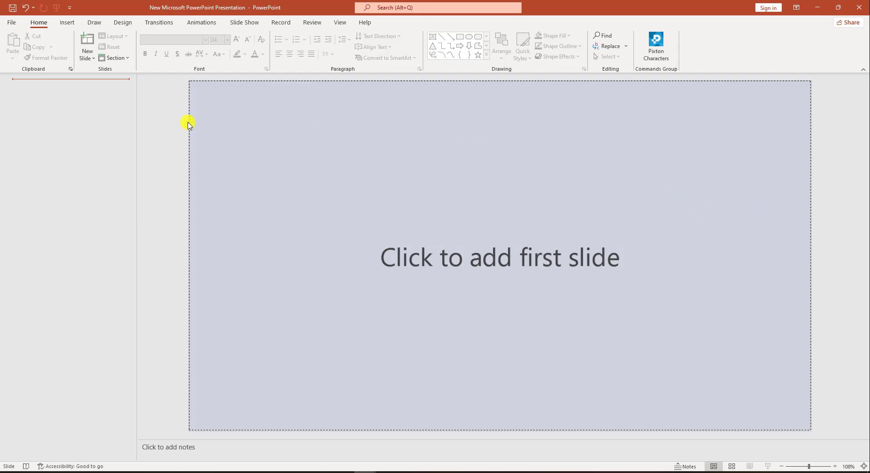
Add a blank slide and give its background a solid light grey fill.
{"action": "left_click", "coordinate": [89, 59]}
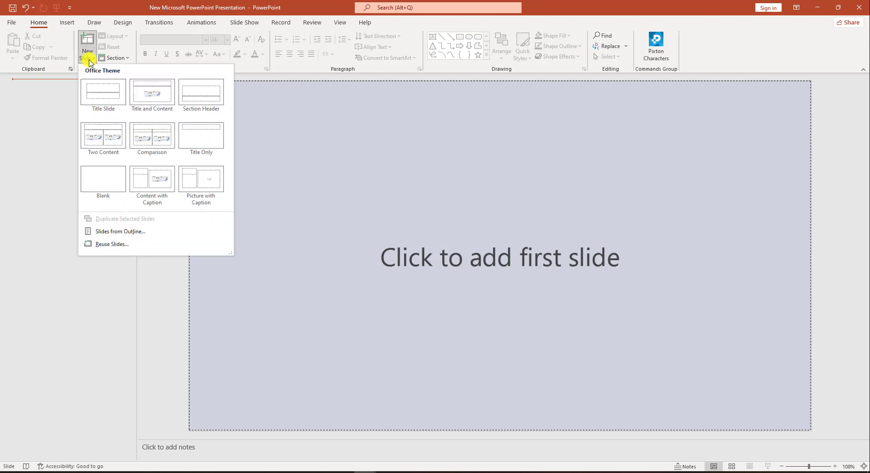
{"action": "left_click", "coordinate": [111, 186]}
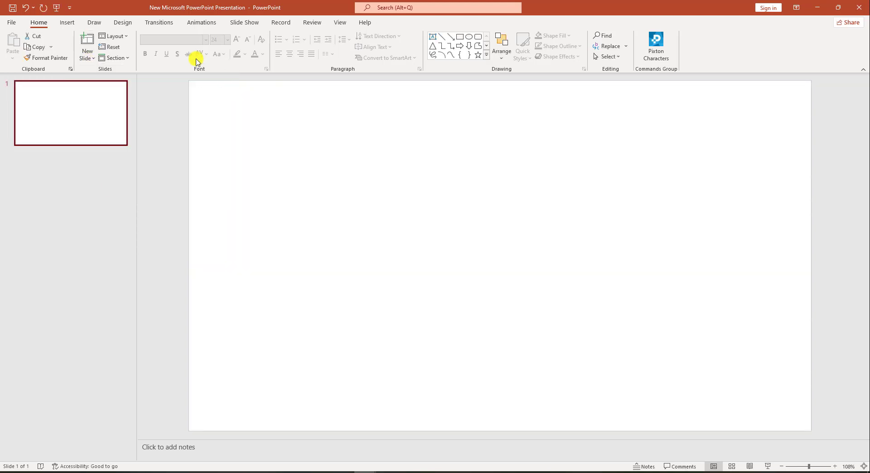
{"action": "left_click", "coordinate": [127, 27]}
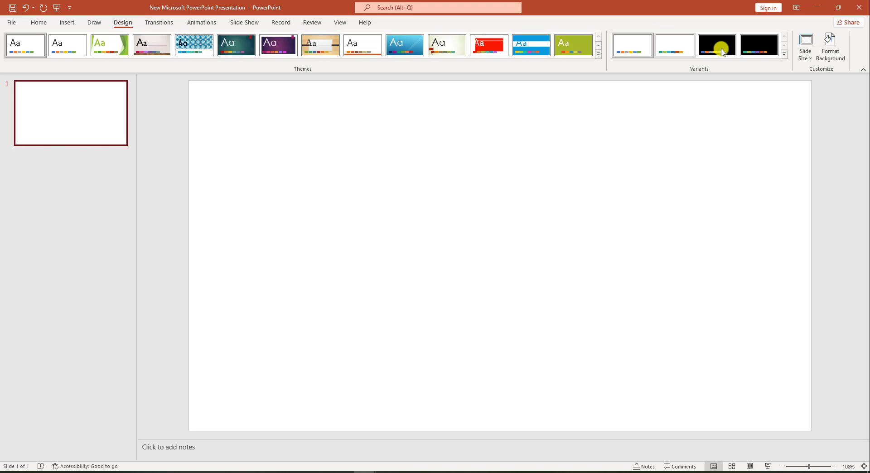
{"action": "left_click", "coordinate": [824, 66]}
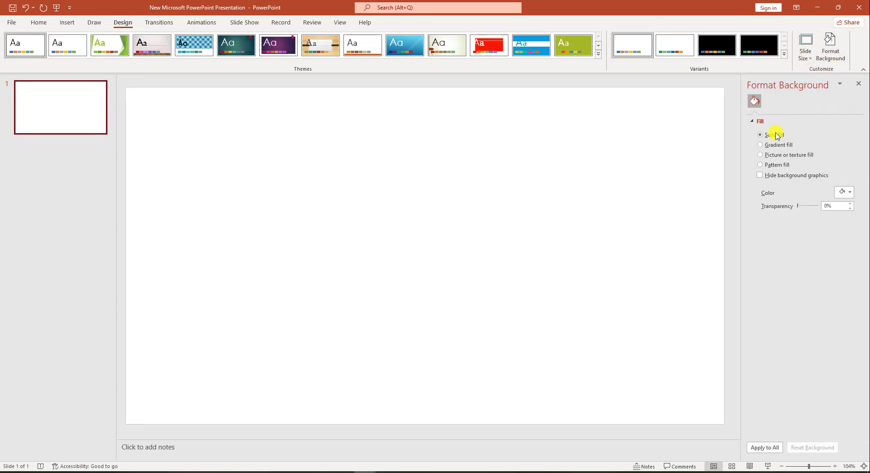
{"action": "left_click", "coordinate": [846, 195]}
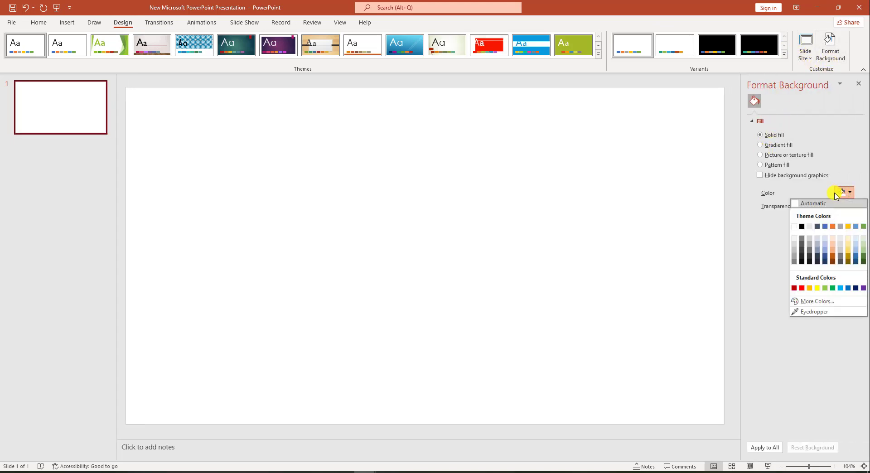
{"action": "left_click", "coordinate": [810, 238]}
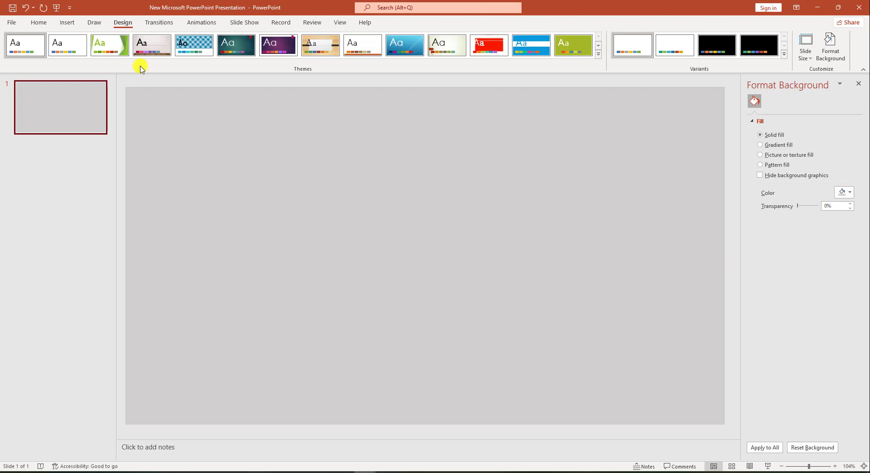
Draw a large circle in the middle of the slide.
{"action": "left_click", "coordinate": [69, 23]}
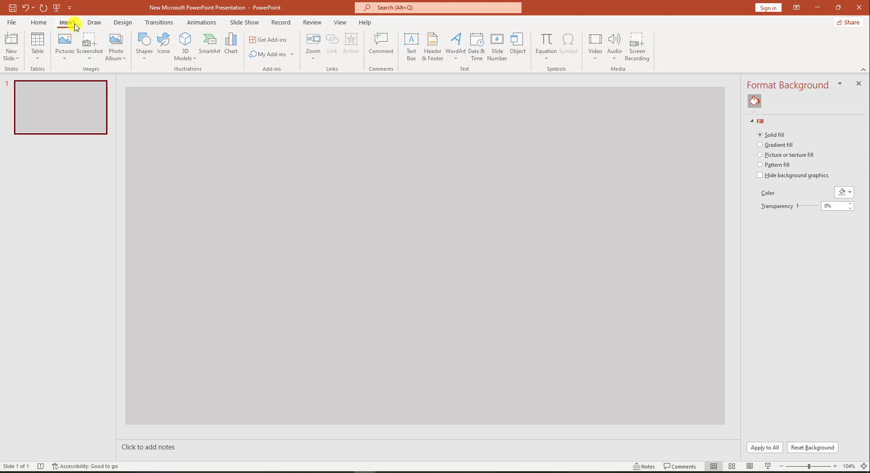
{"action": "left_click", "coordinate": [146, 66]}
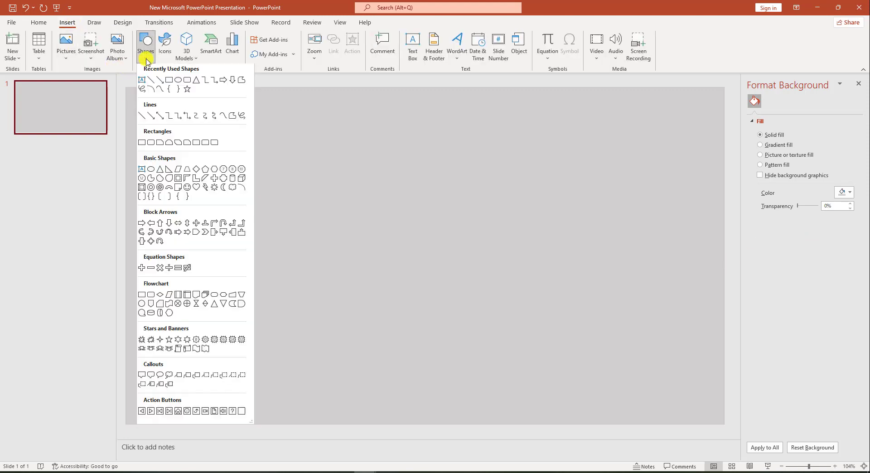
{"action": "left_click", "coordinate": [180, 83]}
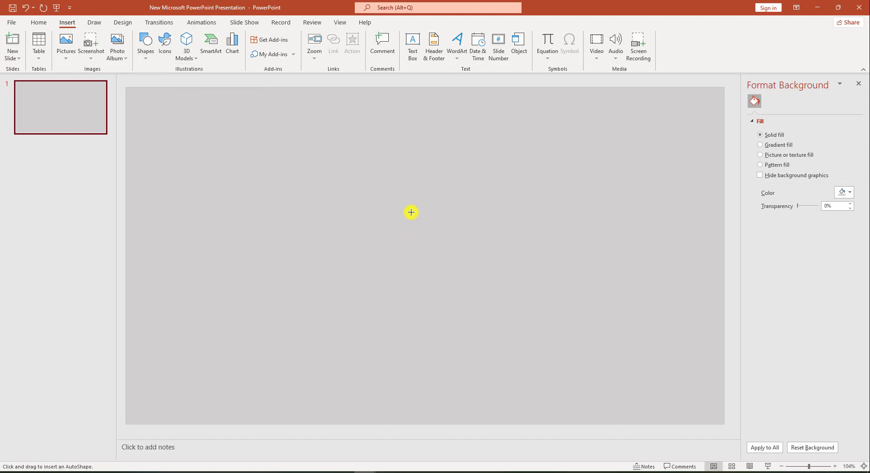
{"action": "left_click_drag", "start_coordinate": [379, 186], "coordinate": [527, 317]}
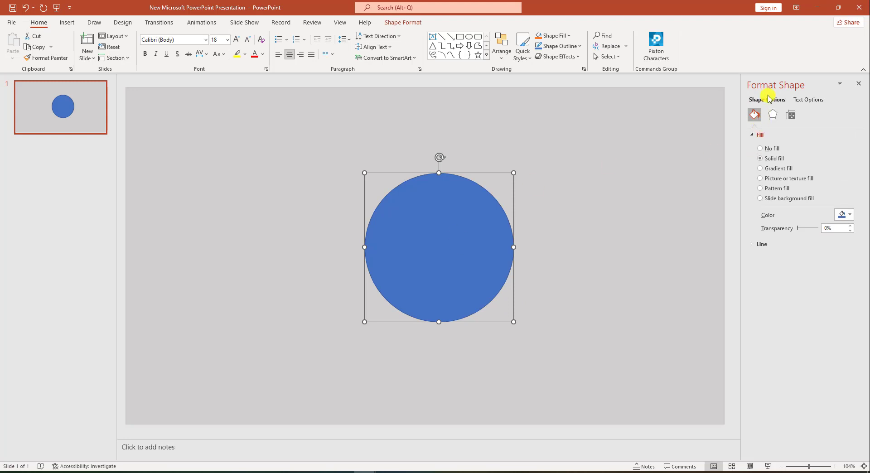
Give the circle a radial gradient fill and add gradient stops at 19%, 37%, 57% and 73%.
{"action": "left_click", "coordinate": [761, 169]}
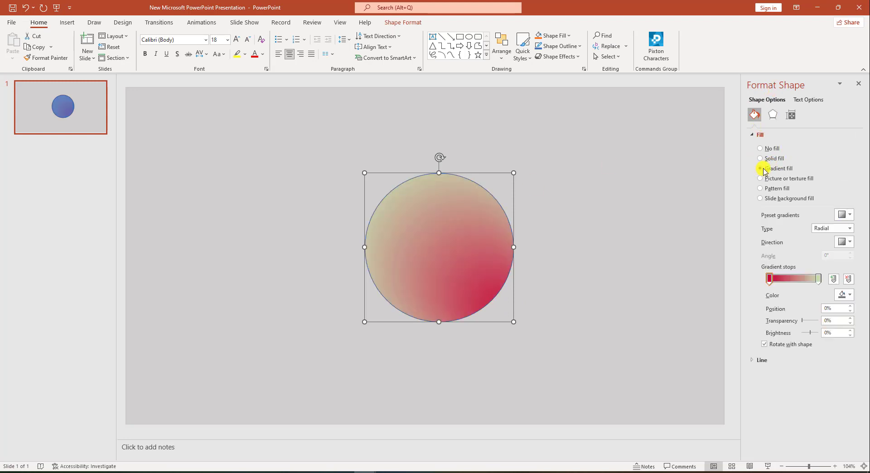
{"action": "left_click", "coordinate": [779, 279]}
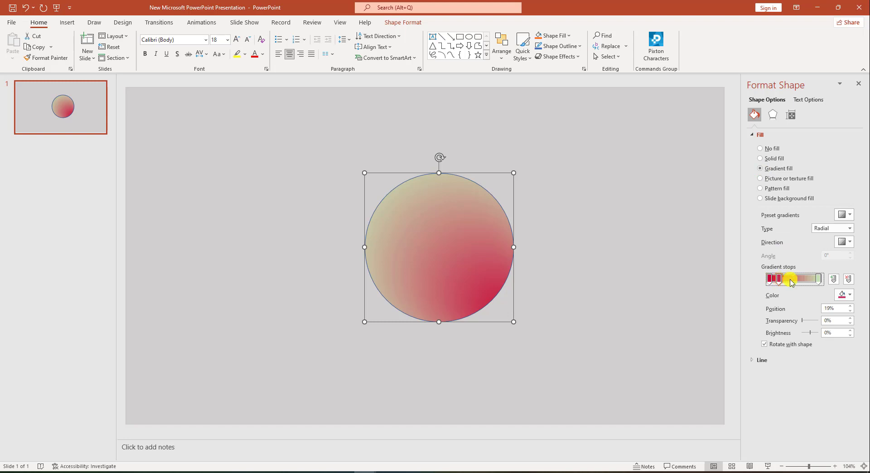
{"action": "left_click", "coordinate": [794, 279]}
{"action": "left_click", "coordinate": [799, 279]}
{"action": "left_click", "coordinate": [807, 279]}
Color the circle's 96% gradient stop light gold and the 73% stop light blue.
{"action": "left_click", "coordinate": [819, 278]}
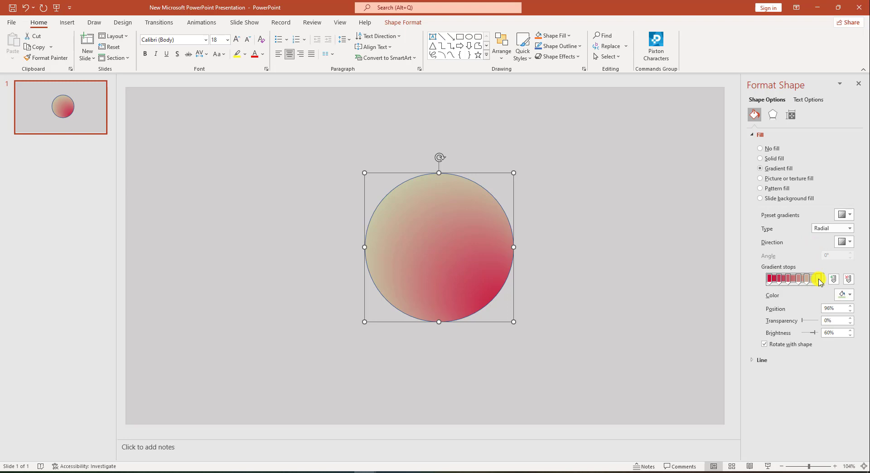
{"action": "left_click", "coordinate": [844, 294]}
{"action": "left_click", "coordinate": [849, 343]}
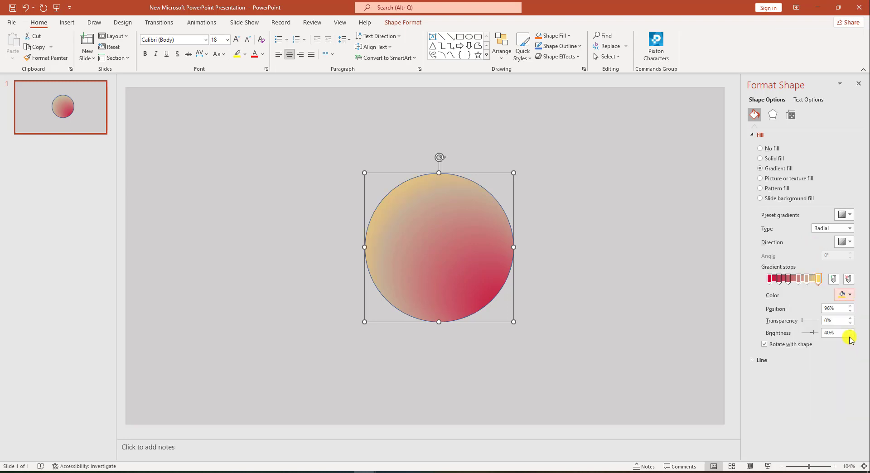
{"action": "left_click", "coordinate": [807, 279]}
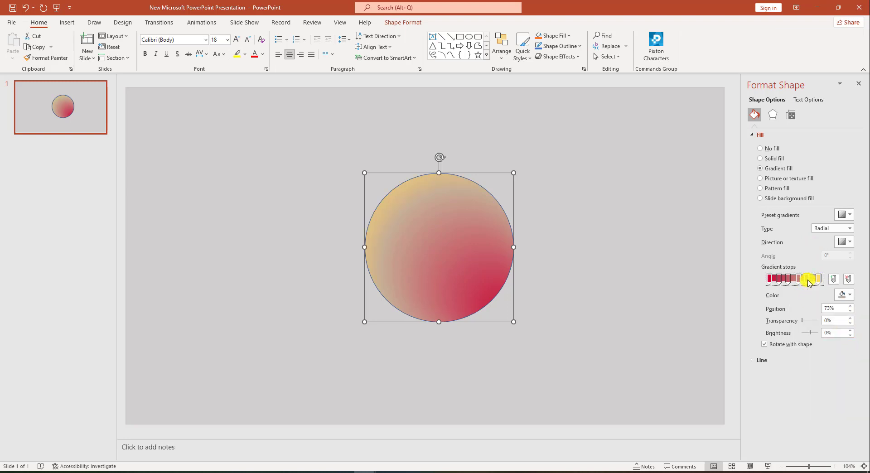
{"action": "left_click", "coordinate": [844, 295]}
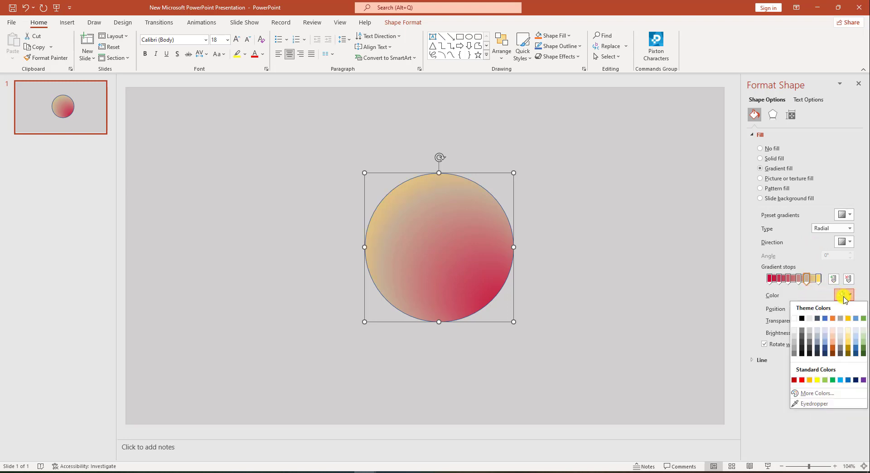
{"action": "left_click", "coordinate": [825, 348]}
{"action": "left_click", "coordinate": [844, 294]}
{"action": "left_click", "coordinate": [825, 334]}
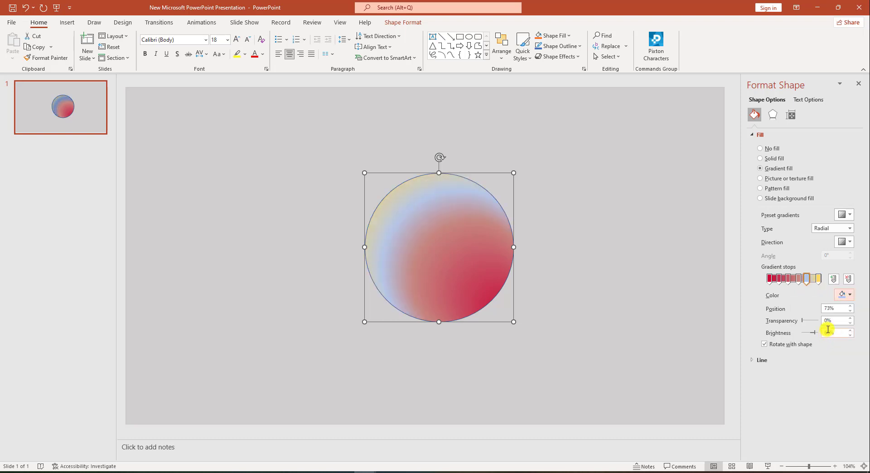
Color the circle's 57% gradient stop with the custom cyan #4AFCFC.
{"action": "left_click", "coordinate": [799, 278]}
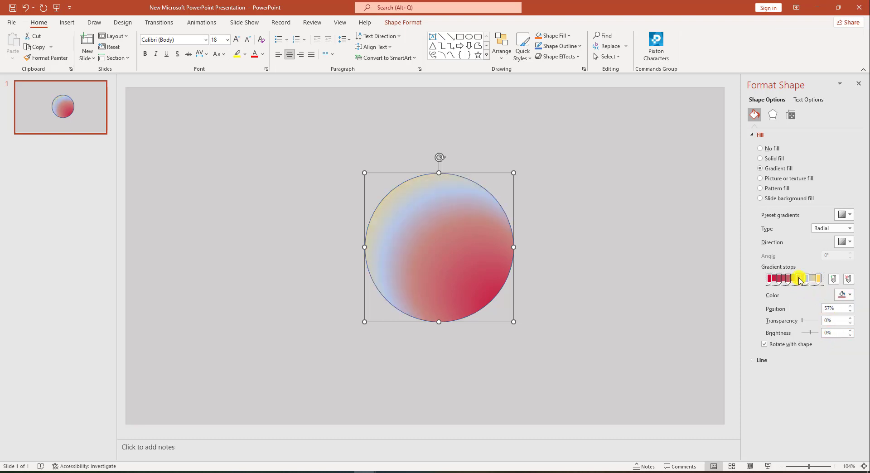
{"action": "left_click", "coordinate": [848, 295]}
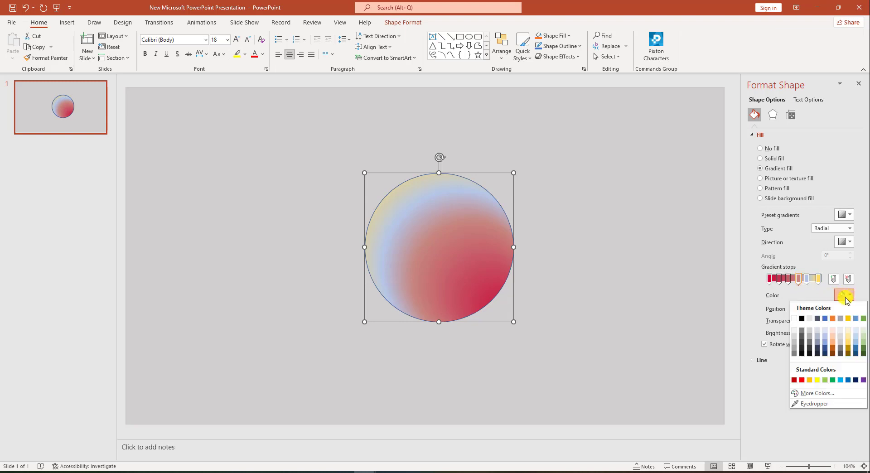
{"action": "left_click", "coordinate": [826, 392]}
{"action": "left_click", "coordinate": [409, 180]}
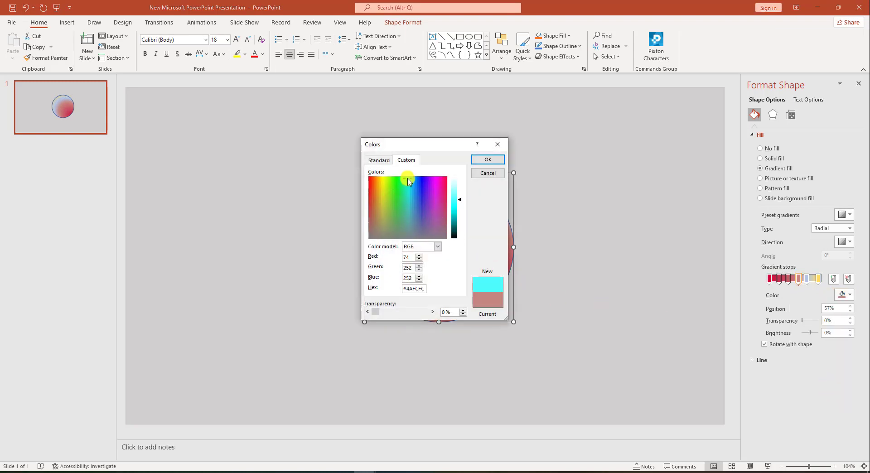
{"action": "left_click", "coordinate": [488, 159]}
Color the circle's 37% gradient stop light green and the 19% stop yellow.
{"action": "left_click", "coordinate": [789, 278]}
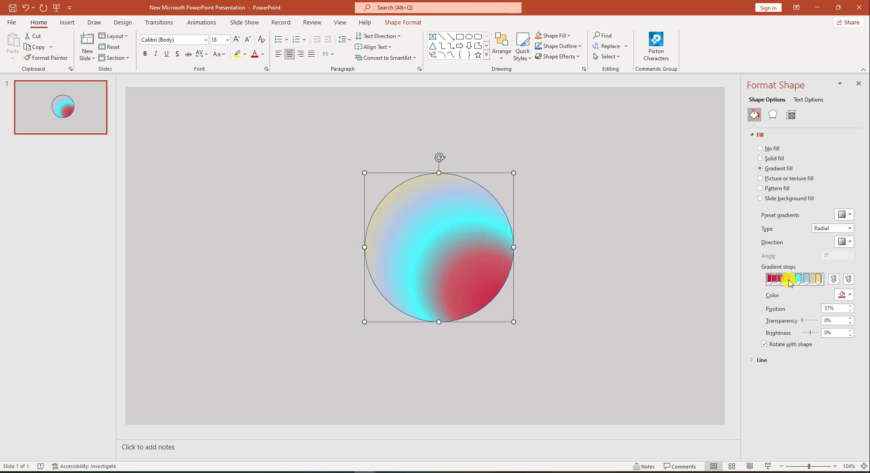
{"action": "left_click", "coordinate": [848, 295]}
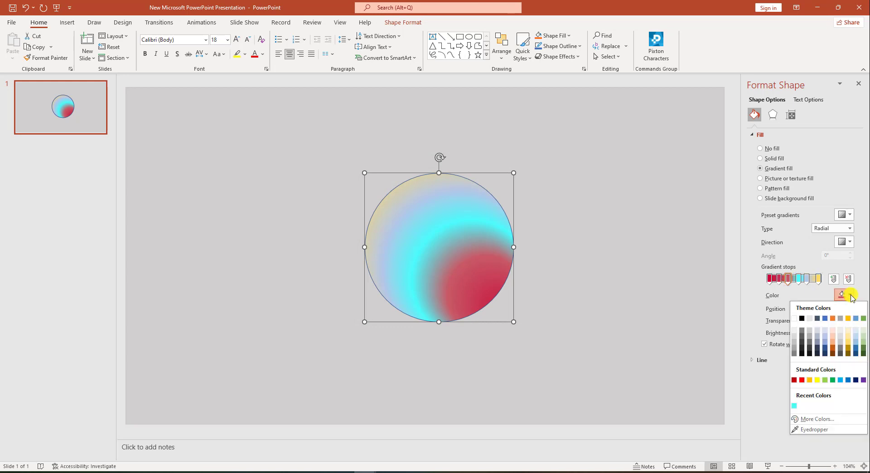
{"action": "left_click", "coordinate": [865, 340]}
{"action": "left_click", "coordinate": [779, 280]}
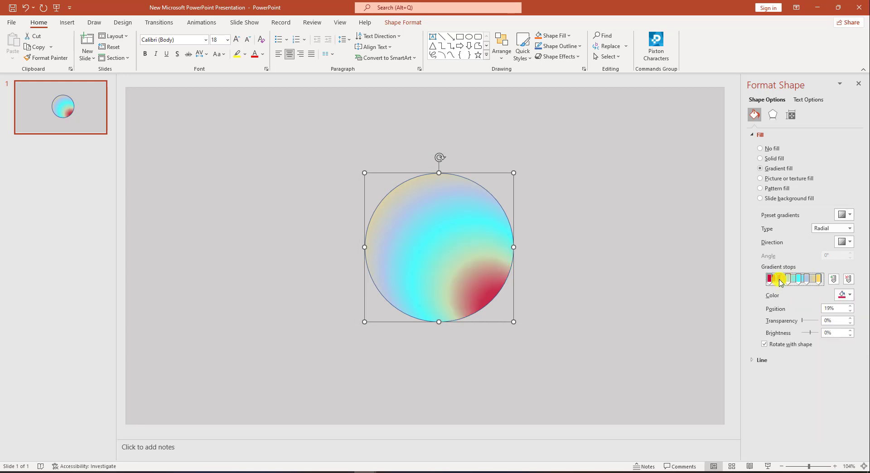
{"action": "left_click", "coordinate": [850, 295]}
{"action": "left_click", "coordinate": [818, 383]}
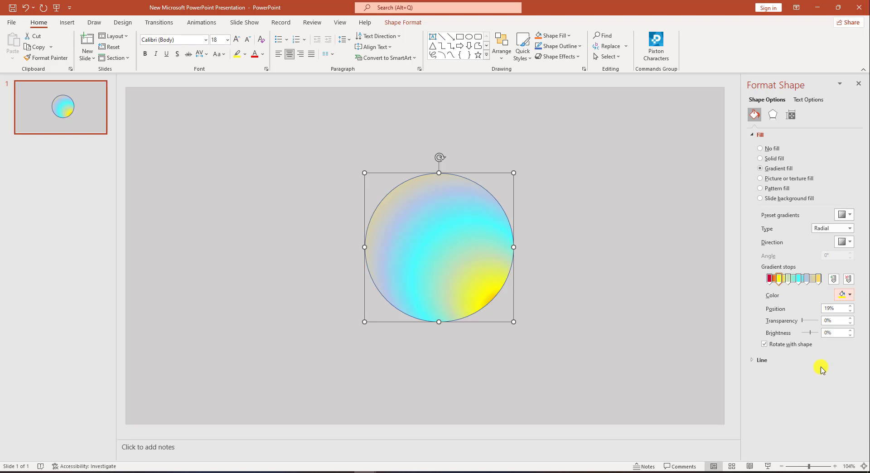
Color the circle's 0% gradient stop dark blue and reposition the light blue and gold stops, placing the gold one at 86%.
{"action": "left_click", "coordinate": [769, 278]}
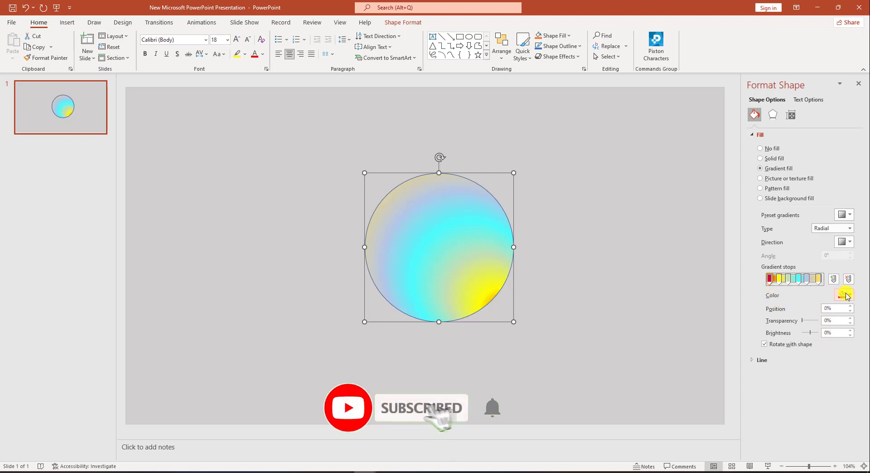
{"action": "left_click", "coordinate": [807, 279]}
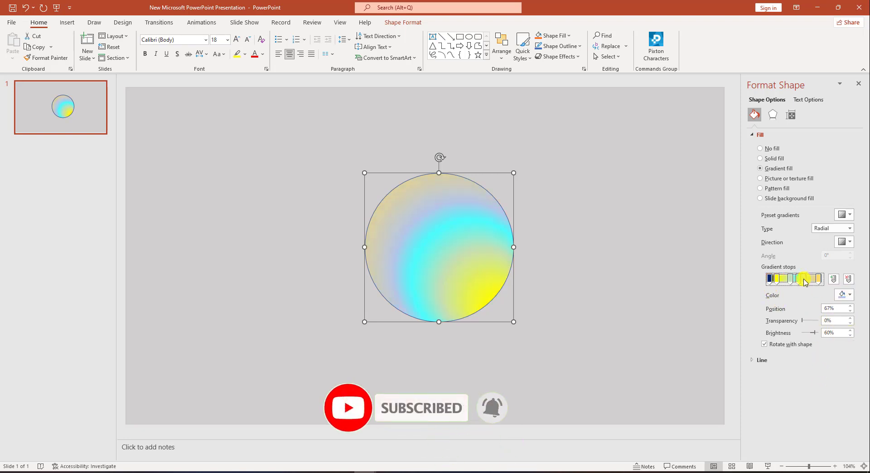
{"action": "left_click_drag", "start_coordinate": [804, 279], "coordinate": [810, 278]}
{"action": "left_click", "coordinate": [813, 278]}
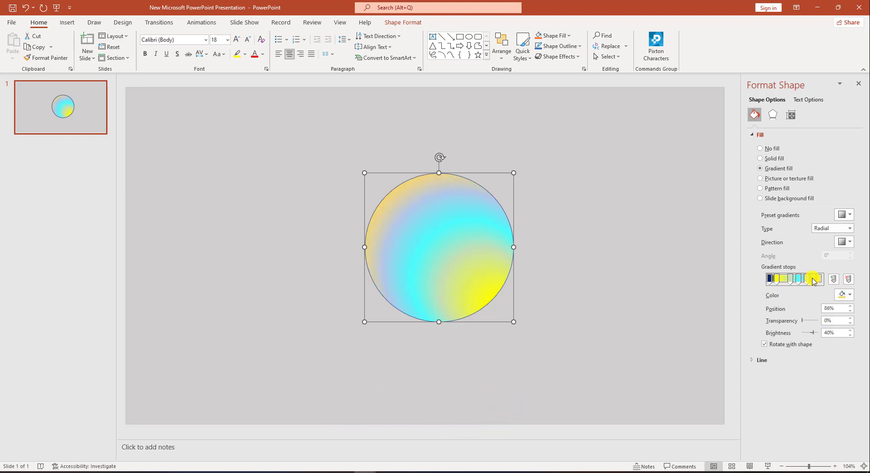
Apply the first top bevel style to the circle at 50 pt width and height, and color its contour white.
{"action": "left_click", "coordinate": [772, 116]}
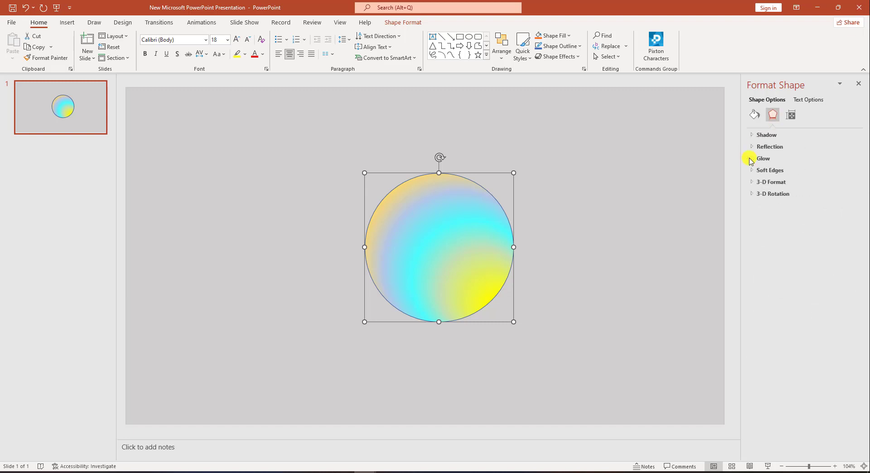
{"action": "left_click", "coordinate": [754, 183]}
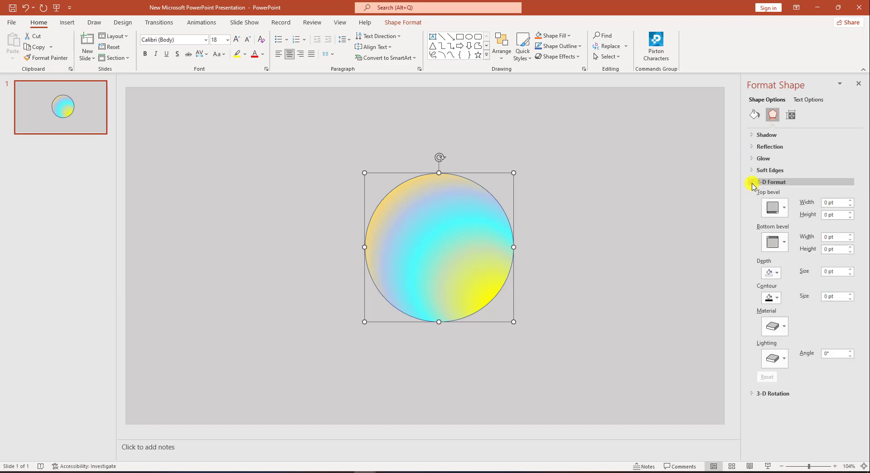
{"action": "left_click", "coordinate": [782, 212]}
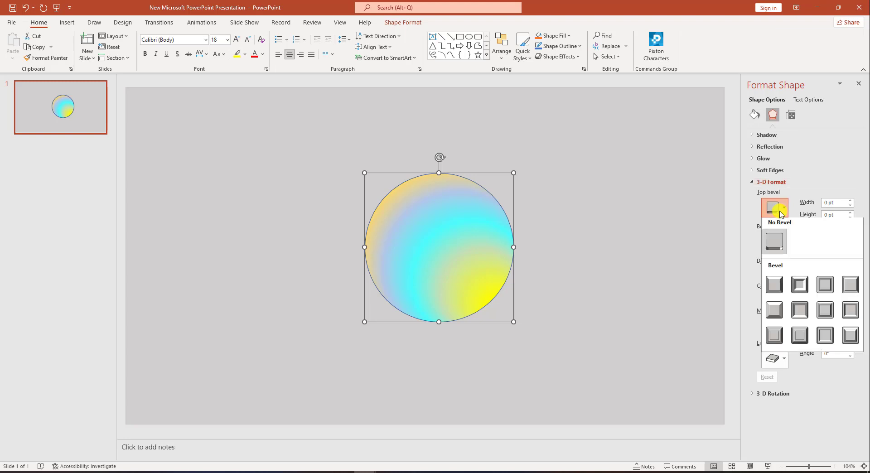
{"action": "left_click", "coordinate": [775, 288]}
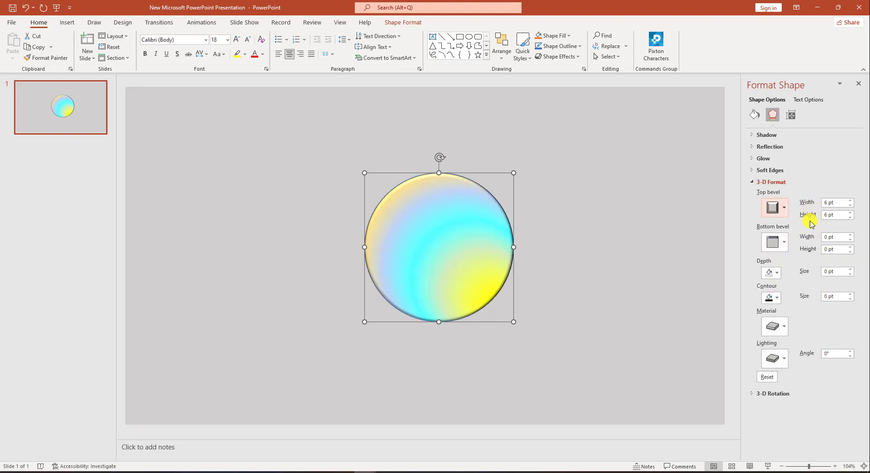
{"action": "left_click", "coordinate": [834, 203]}
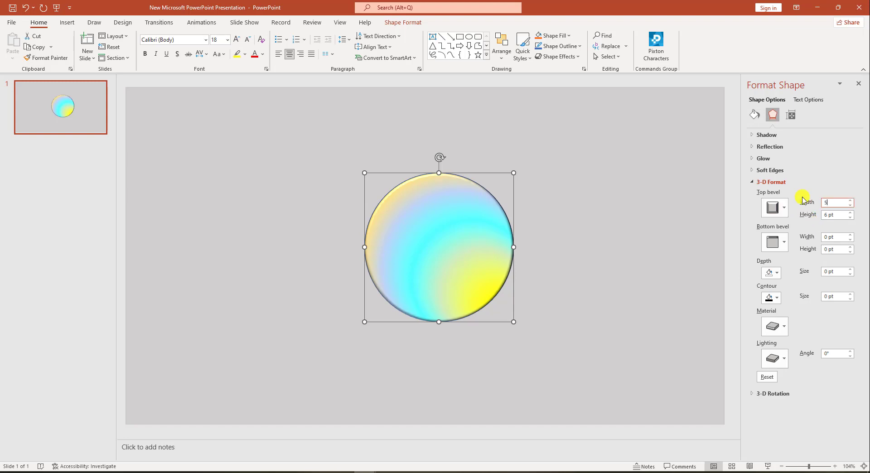
{"action": "type", "text": "50"}
{"action": "left_click", "coordinate": [834, 214]}
{"action": "type", "text": "50"}
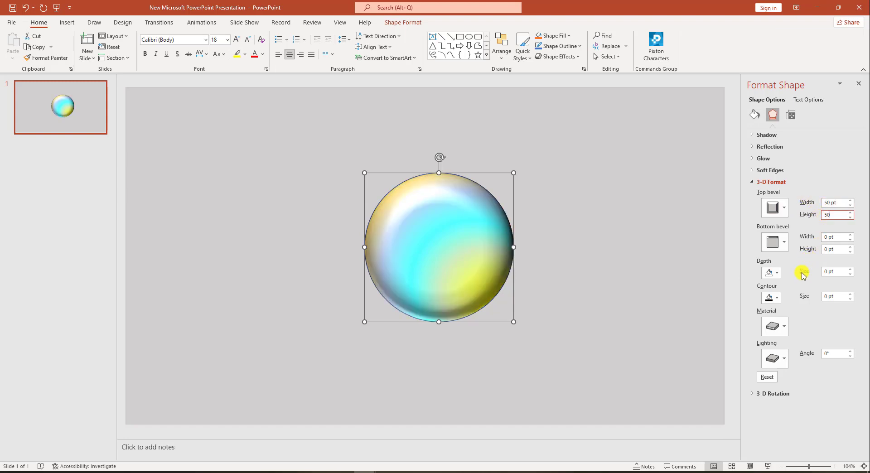
{"action": "left_click", "coordinate": [771, 298]}
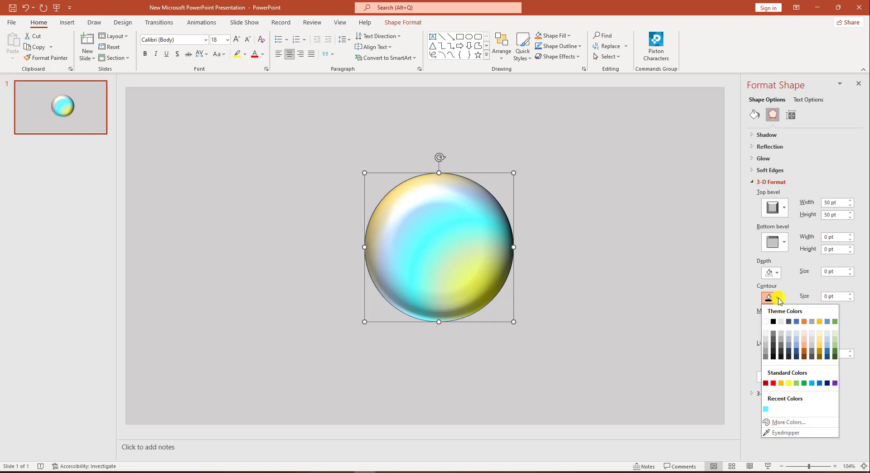
{"action": "left_click", "coordinate": [768, 323]}
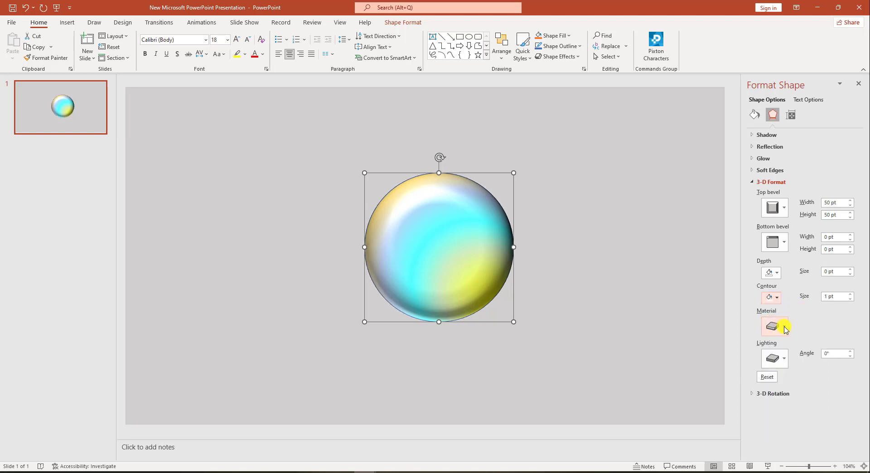
Give the circle the third Translucent material and the third Special lighting preset.
{"action": "left_click", "coordinate": [785, 327]}
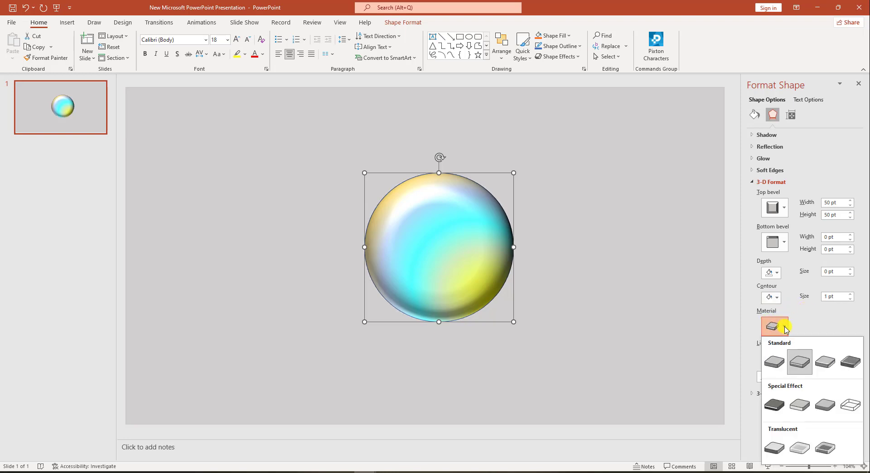
{"action": "left_click", "coordinate": [824, 449]}
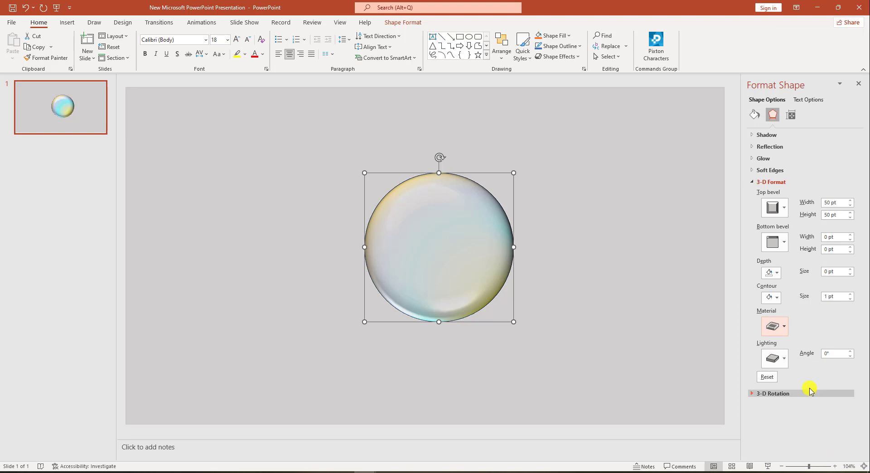
{"action": "left_click", "coordinate": [783, 361]}
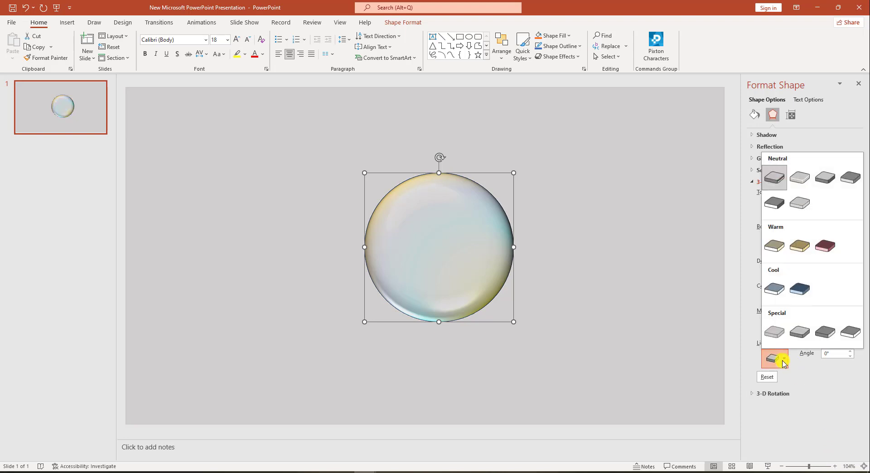
{"action": "left_click", "coordinate": [825, 332]}
Raise the circle's 3-D lighting angle in increments to beyond 40°.
{"action": "left_click", "coordinate": [851, 352]}
{"action": "left_click", "coordinate": [852, 352]}
{"action": "left_click", "coordinate": [852, 351]}
{"action": "left_click", "coordinate": [852, 352]}
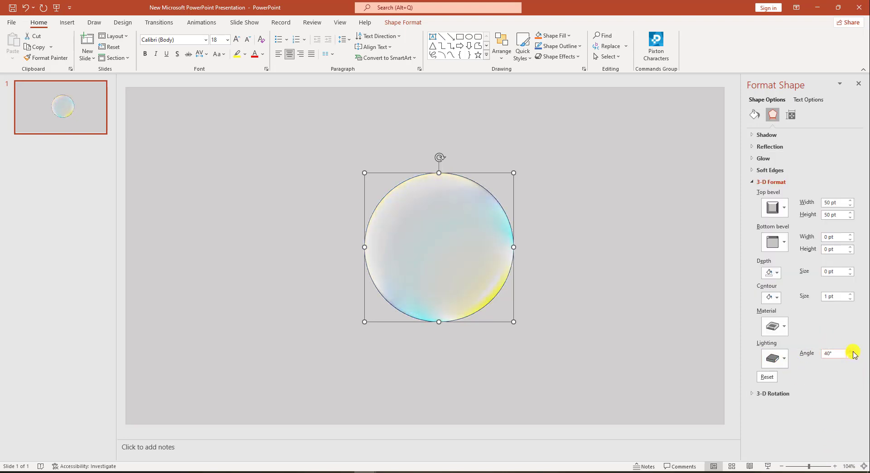
{"action": "left_click", "coordinate": [852, 351]}
{"action": "left_click", "coordinate": [852, 352]}
{"action": "left_click", "coordinate": [852, 352]}
{"action": "left_click", "coordinate": [851, 352]}
{"action": "left_click", "coordinate": [852, 352]}
{"action": "left_click", "coordinate": [851, 351]}
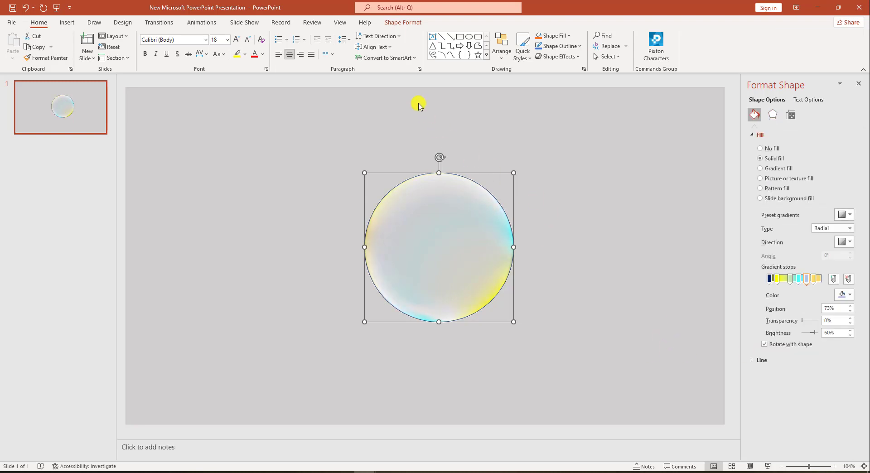
Remove the outline from the circle.
{"action": "left_click", "coordinate": [401, 22]}
{"action": "left_click", "coordinate": [355, 46]}
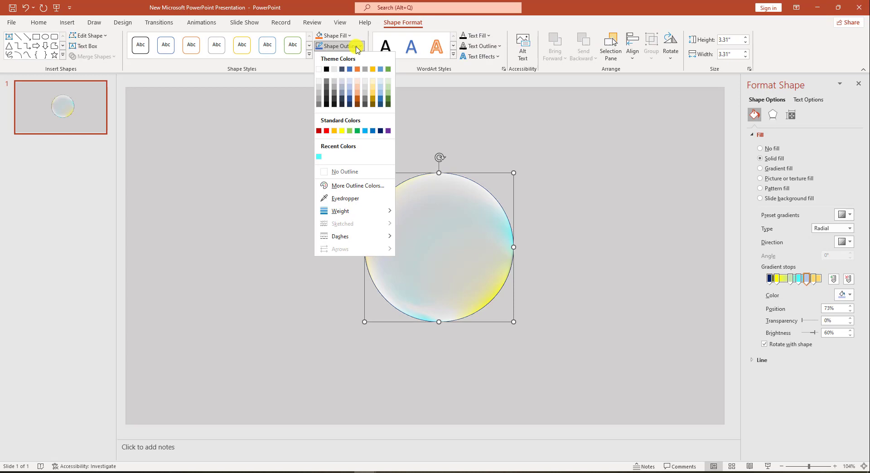
{"action": "left_click", "coordinate": [336, 173]}
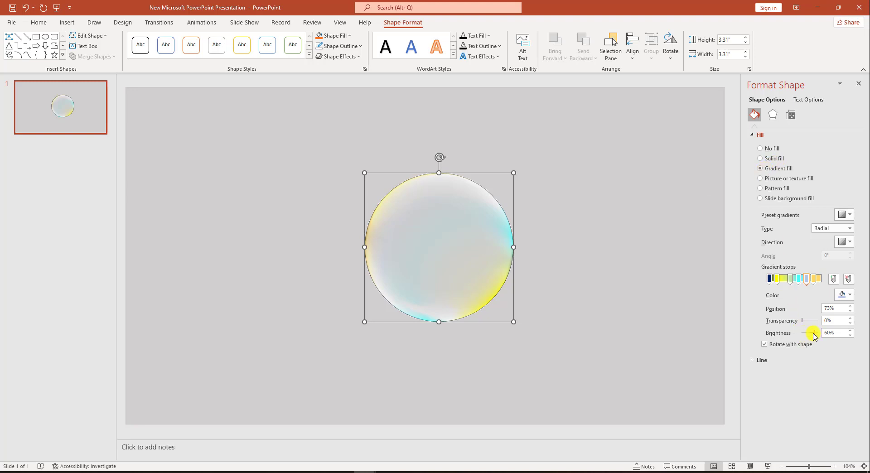
Set the 73% light blue gradient stop to 68% position, 16% brightness and 69% transparency.
{"action": "left_click_drag", "start_coordinate": [815, 337], "coordinate": [812, 334]}
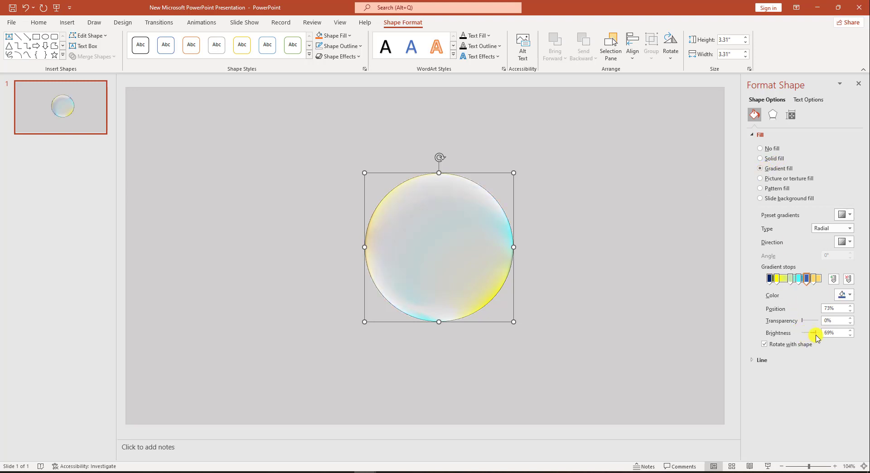
{"action": "left_click", "coordinate": [850, 311]}
{"action": "left_click", "coordinate": [849, 311]}
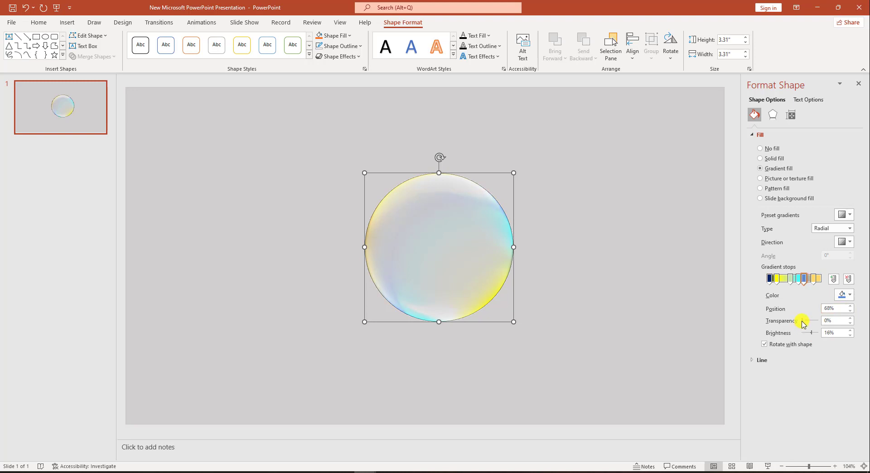
{"action": "left_click_drag", "start_coordinate": [809, 323], "coordinate": [819, 324]}
Move the sphere off the slide, just beyond its lower-right corner.
{"action": "scroll", "coordinate": [512, 230], "scroll_direction": "down", "scroll_amount": 4, "text": "ctrl"}
{"action": "left_click", "coordinate": [512, 229]}
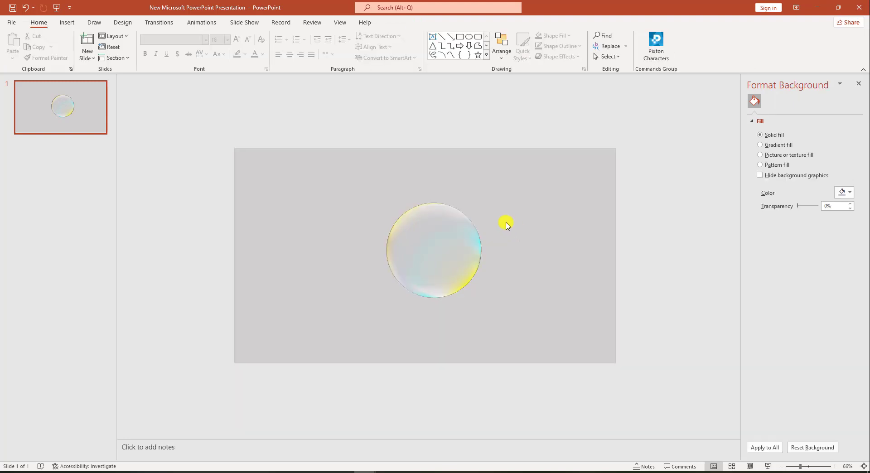
{"action": "left_click", "coordinate": [431, 249]}
{"action": "left_click_drag", "start_coordinate": [431, 249], "coordinate": [651, 401]}
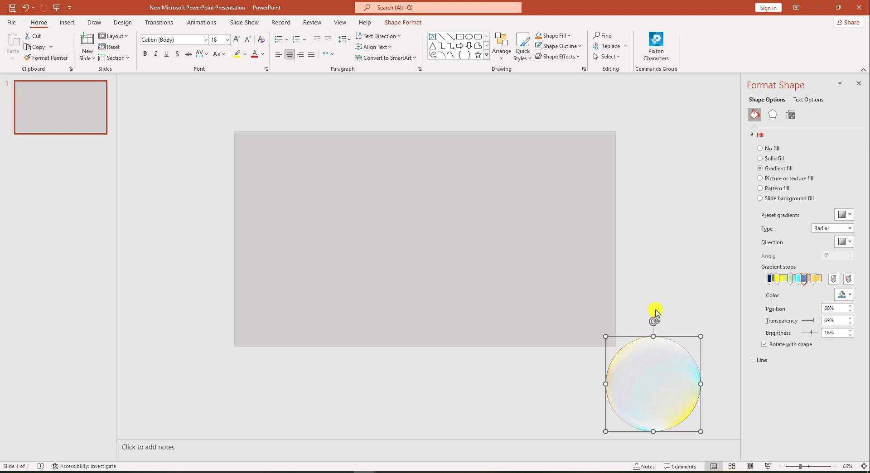
Add a custom motion path to the sphere, curving across the slide and ending above its upper-left corner.
{"action": "left_click", "coordinate": [203, 23]}
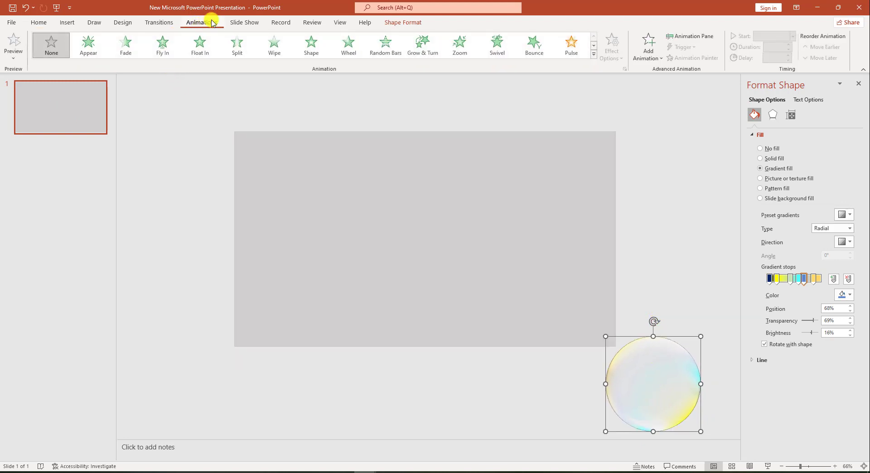
{"action": "left_click", "coordinate": [649, 50]}
{"action": "scroll", "coordinate": [700, 319], "scroll_direction": "down", "scroll_amount": 1}
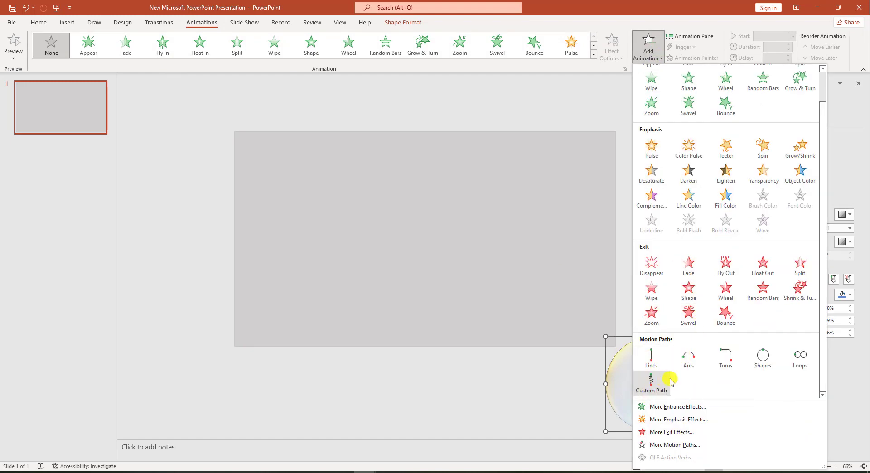
{"action": "left_click", "coordinate": [653, 383]}
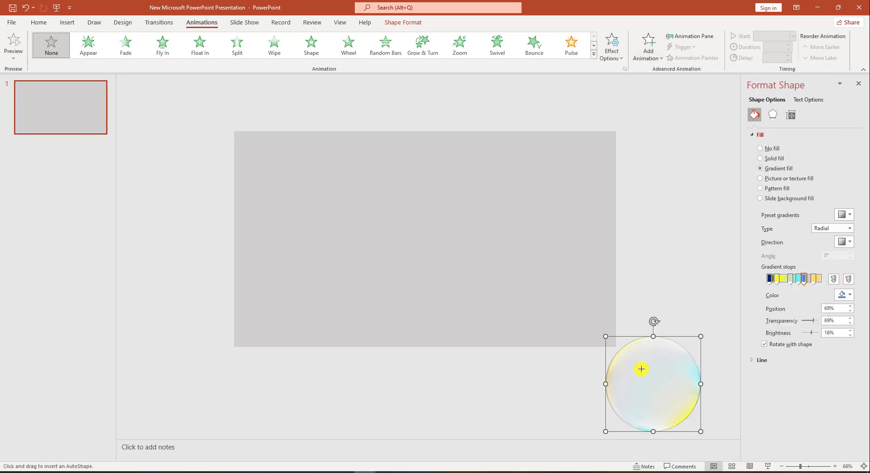
{"action": "mouse_move", "coordinate": [641, 369]}
{"action": "left_mouse_down"}
{"action": "mouse_move", "coordinate": [612, 285]}
{"action": "mouse_move", "coordinate": [367, 250]}
{"action": "mouse_move", "coordinate": [282, 130]}
{"action": "mouse_move", "coordinate": [286, 112]}
{"action": "left_mouse_up"}
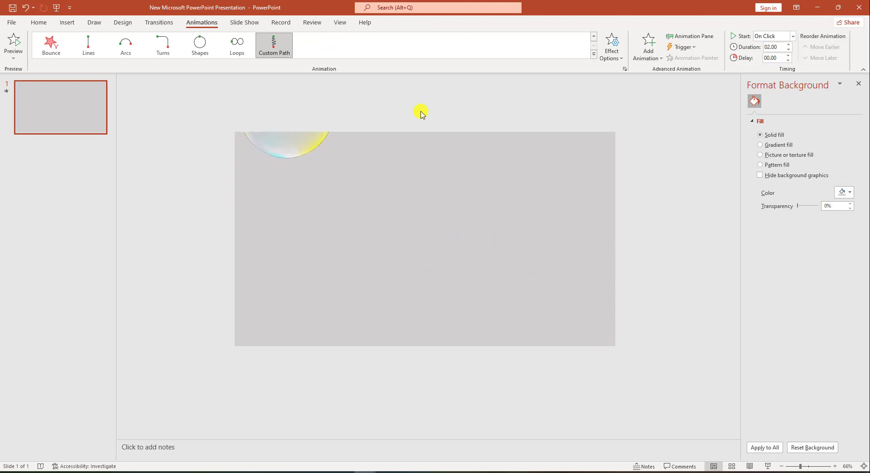
Set the motion path animation's duration to 8 seconds.
{"action": "left_click", "coordinate": [787, 45]}
{"action": "left_click", "coordinate": [787, 45]}
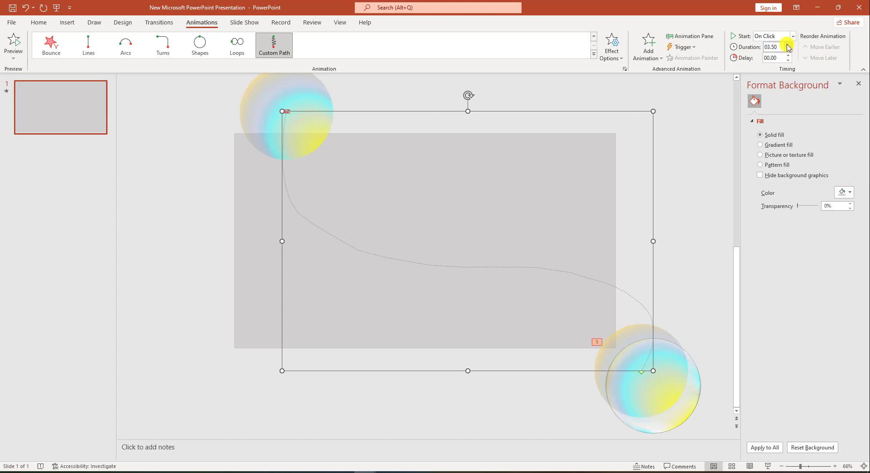
{"action": "left_click", "coordinate": [788, 45]}
Set the motion path animation's smooth end to 0 sec in its effect options.
{"action": "left_click", "coordinate": [690, 35]}
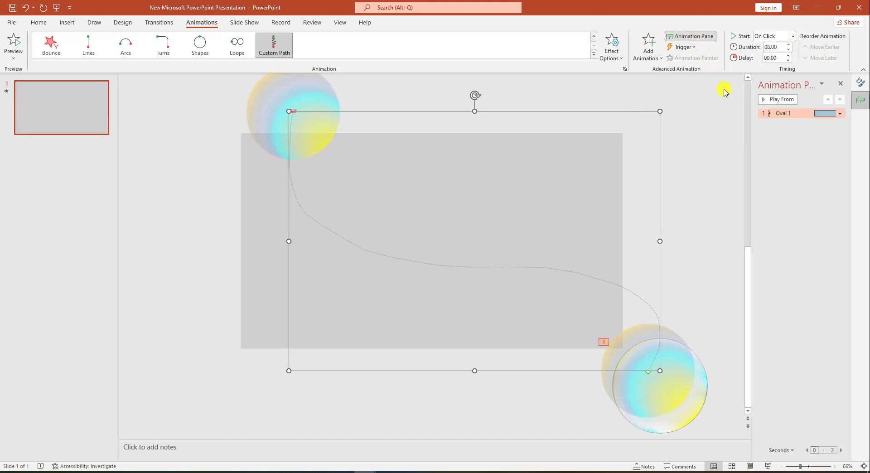
{"action": "right_click", "coordinate": [785, 114]}
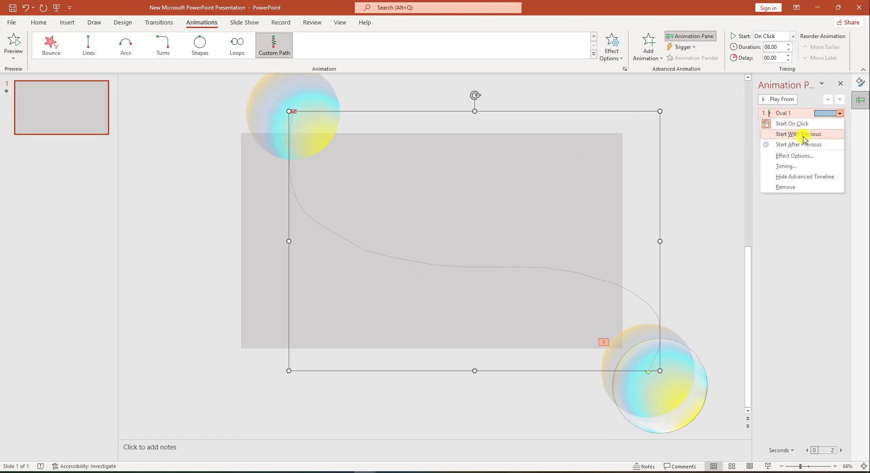
{"action": "left_click", "coordinate": [794, 156]}
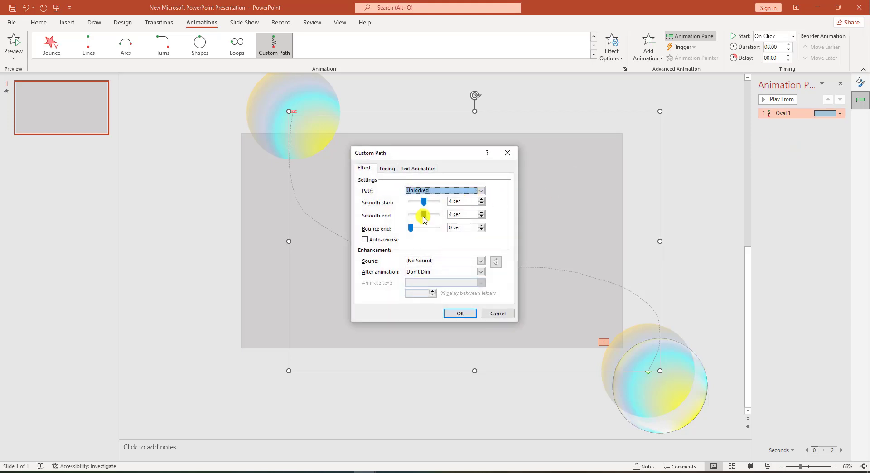
{"action": "left_click_drag", "start_coordinate": [425, 219], "coordinate": [411, 216]}
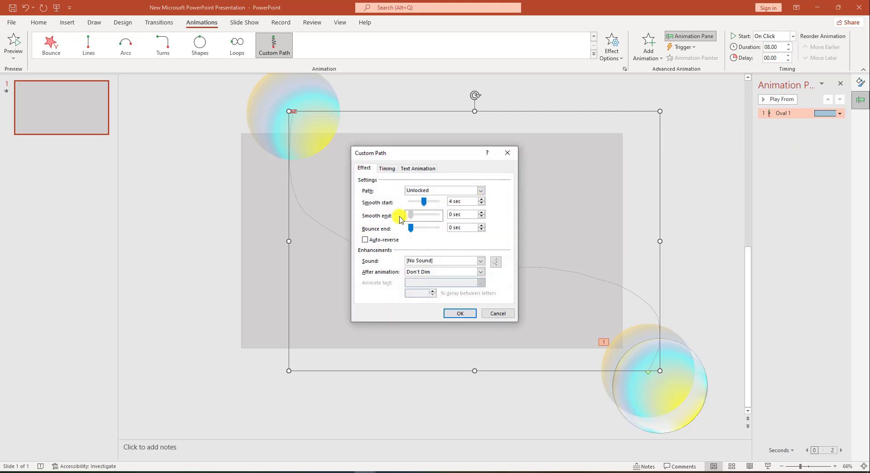
{"action": "left_click", "coordinate": [460, 314]}
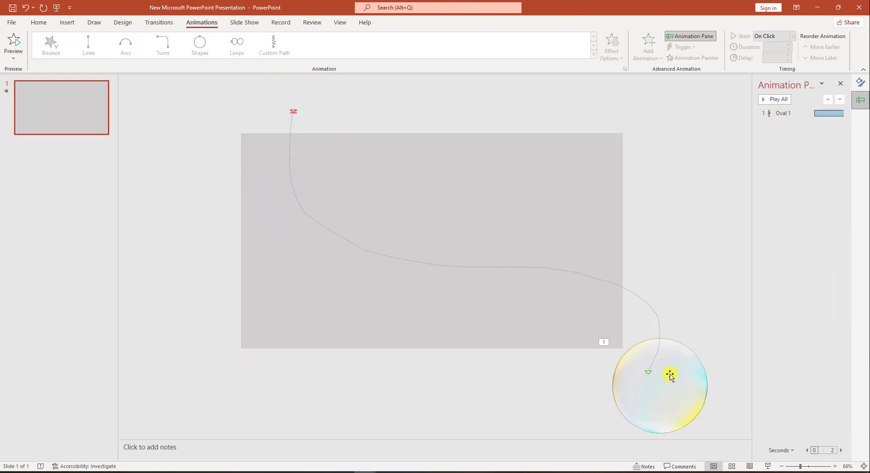
Nudge the sphere slightly farther off the slide's lower-right corner and add a Grow/Shrink emphasis animation to it.
{"action": "left_click_drag", "start_coordinate": [674, 379], "coordinate": [676, 382]}
{"action": "left_click", "coordinate": [734, 423]}
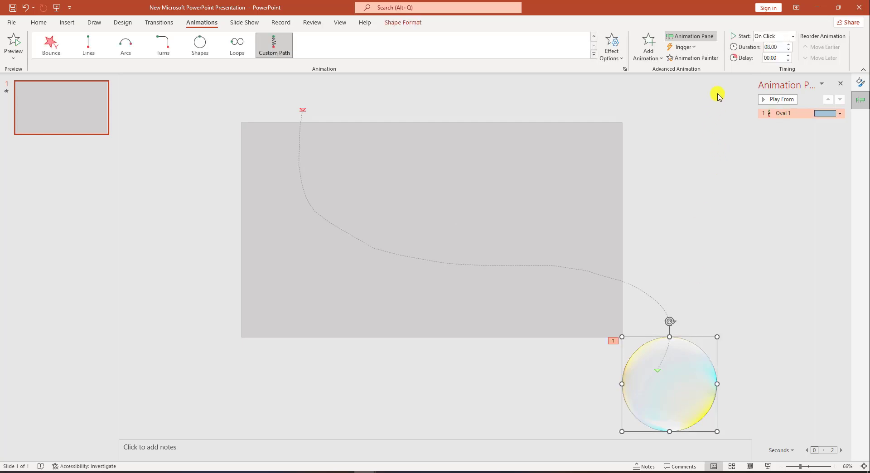
{"action": "left_click", "coordinate": [648, 43]}
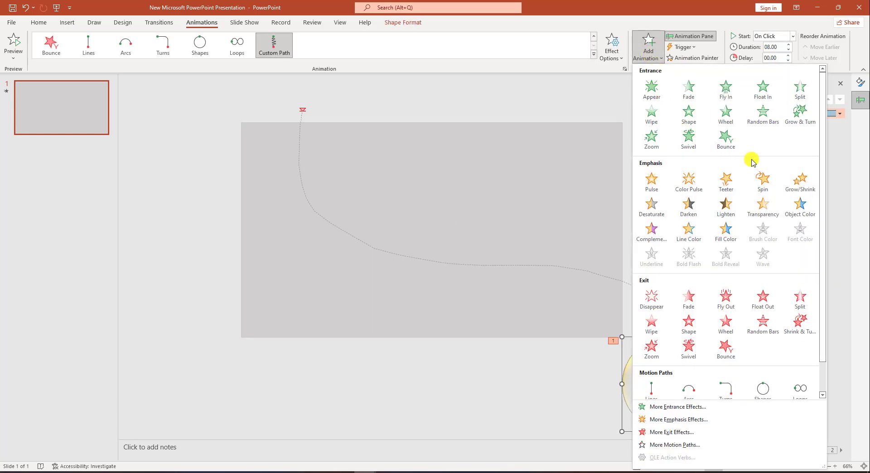
{"action": "left_click", "coordinate": [800, 182]}
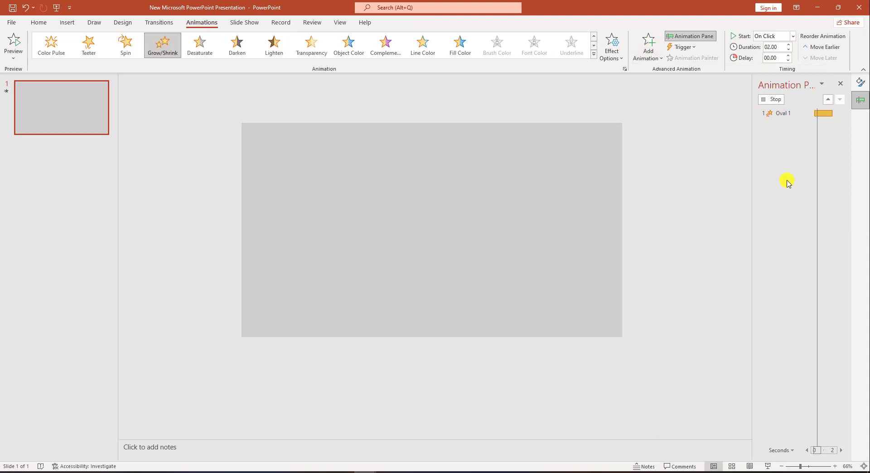
Set the Grow/Shrink animation to start With Previous, with a 0.10-second duration and a 6-second delay.
{"action": "left_click", "coordinate": [789, 36]}
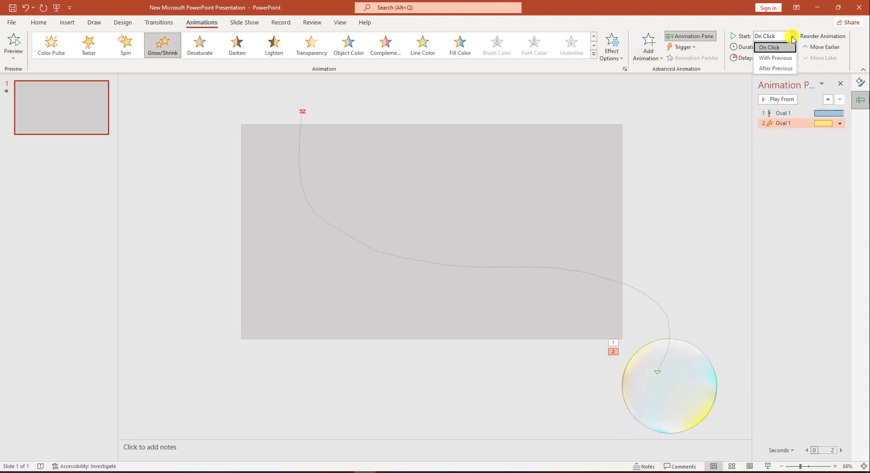
{"action": "left_click", "coordinate": [780, 58]}
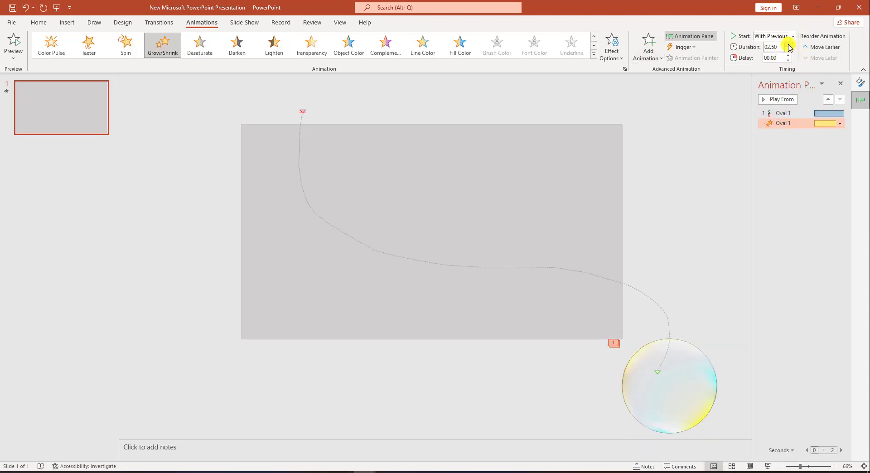
{"action": "left_click", "coordinate": [789, 50]}
{"action": "type", "text": ".1"}
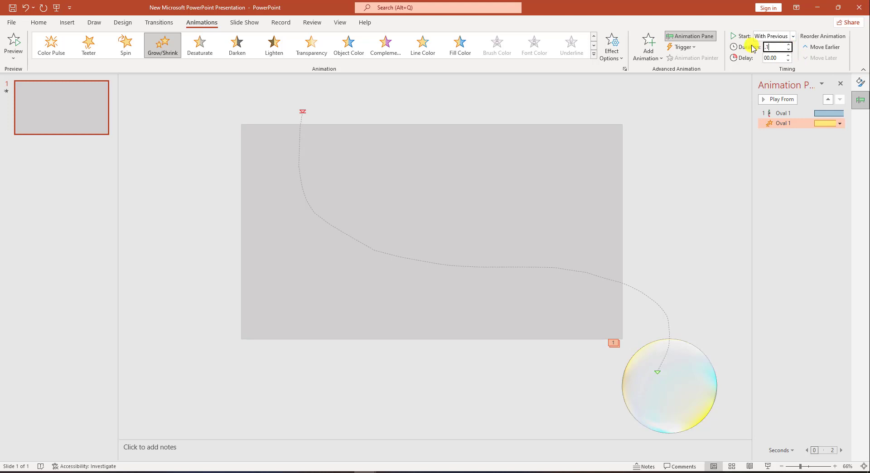
{"action": "type", "text": "00"}
{"action": "left_click", "coordinate": [775, 57]}
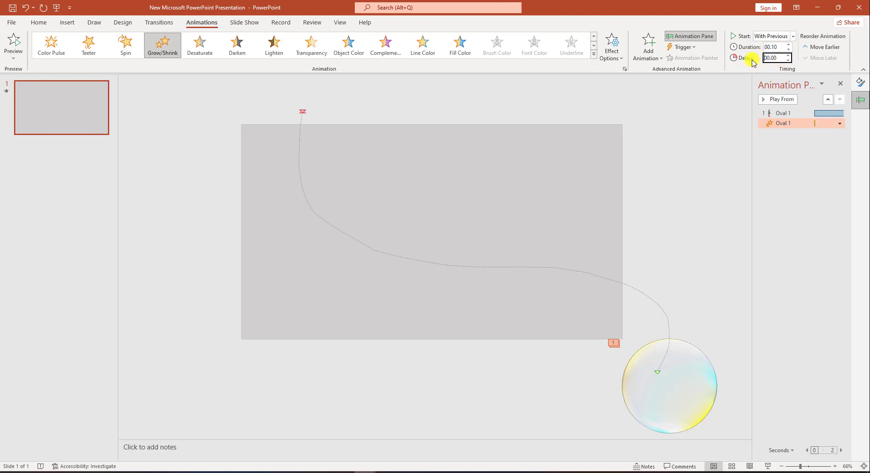
{"action": "type", "text": "6"}
{"action": "key", "text": "Return"}
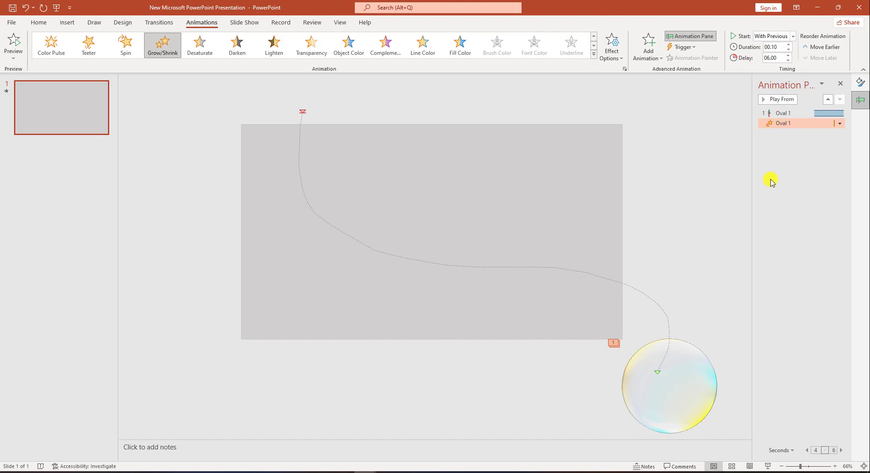
Add a Fade exit animation to the sphere.
{"action": "left_click", "coordinate": [684, 386]}
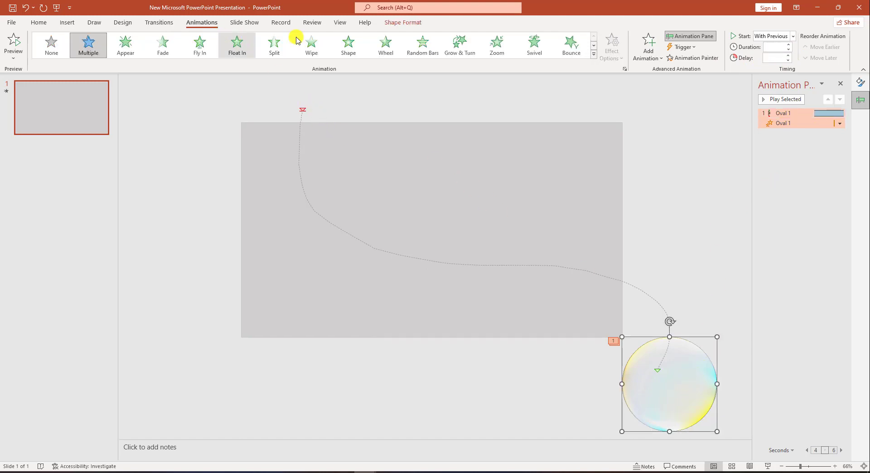
{"action": "left_click", "coordinate": [649, 53]}
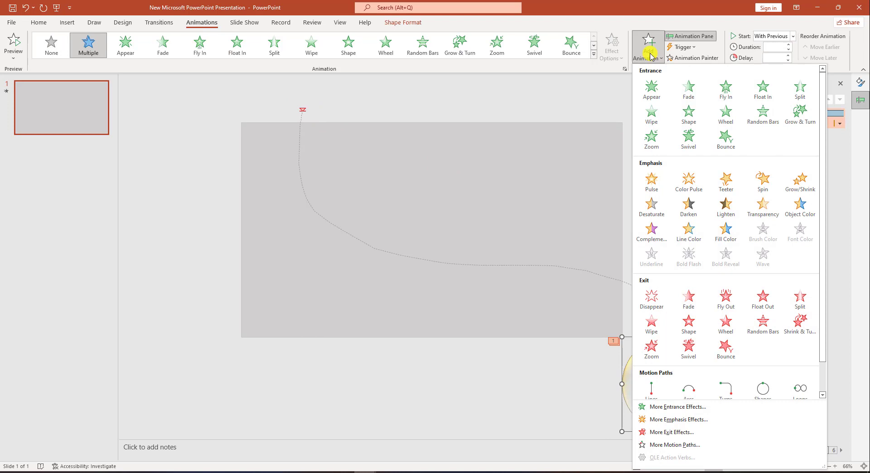
{"action": "left_click", "coordinate": [689, 298]}
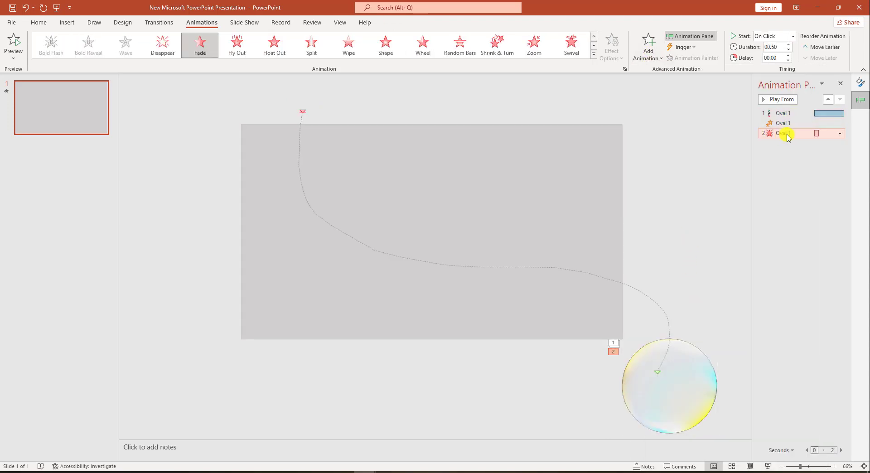
Set the Fade exit to start With Previous, with a 0.10-second duration and a 6-second delay.
{"action": "left_click", "coordinate": [793, 36]}
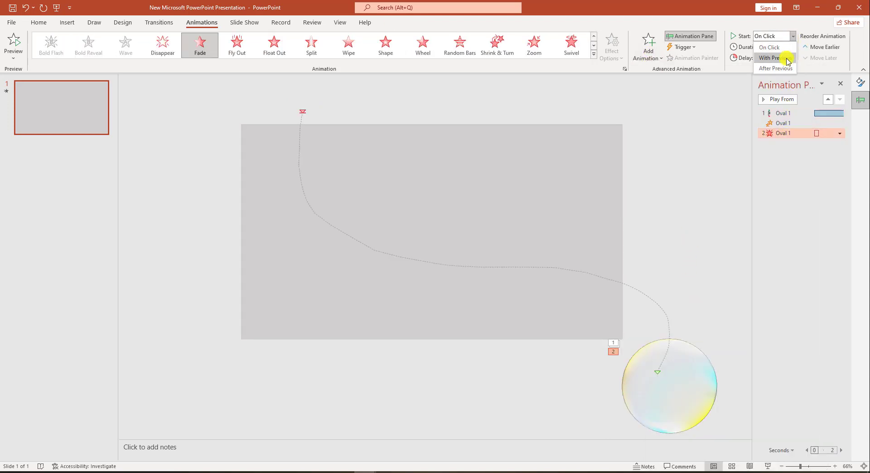
{"action": "left_click", "coordinate": [766, 55]}
{"action": "left_click", "coordinate": [789, 50]}
{"action": "left_click", "coordinate": [789, 50]}
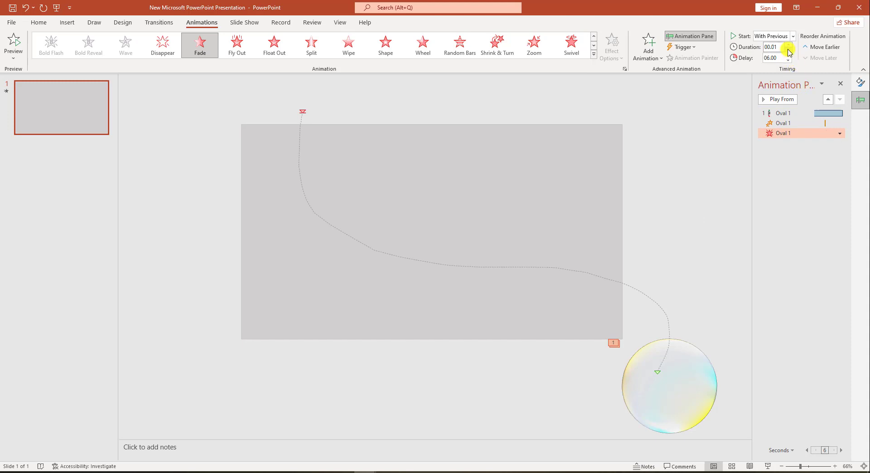
{"action": "left_click", "coordinate": [735, 123]}
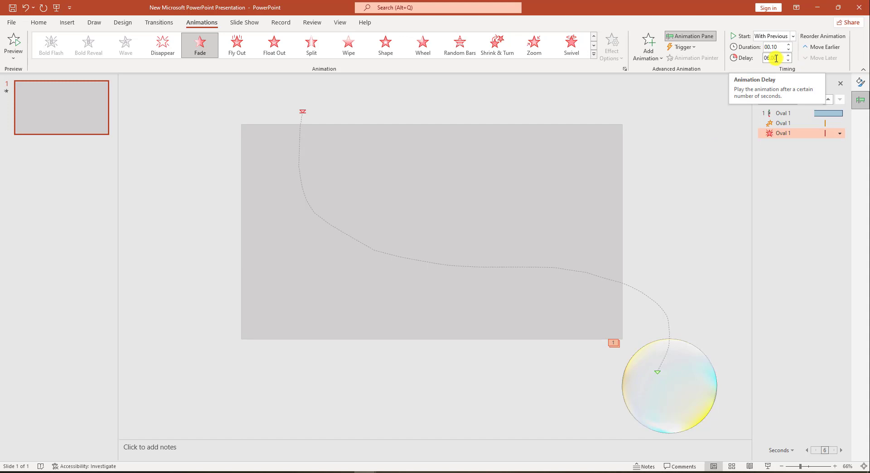
Run the slide show to preview the sphere's animations.
{"action": "left_click", "coordinate": [769, 467]}
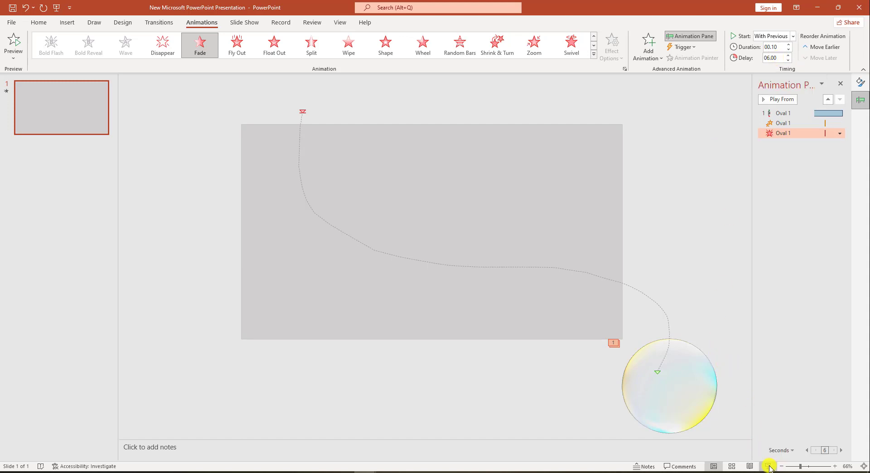